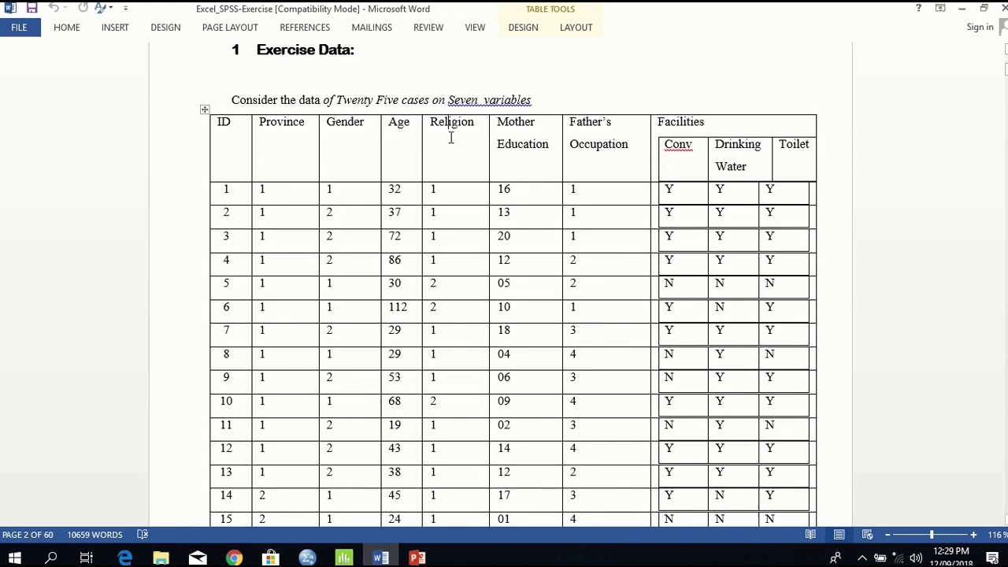
Look through the exercise data table of 25 cases down to the Data Description section
key(Down)
key(Down)
key(Down)
key(Down)
key(Down)
key(Down)
key(Down)
key(Down)
key(Down)
key(Down)
key(Down)
key(Down)
key(Down)
key(Down)
key(Down)
key(Down)
key(Down)
key(Down)
key(Down)
key(Down)
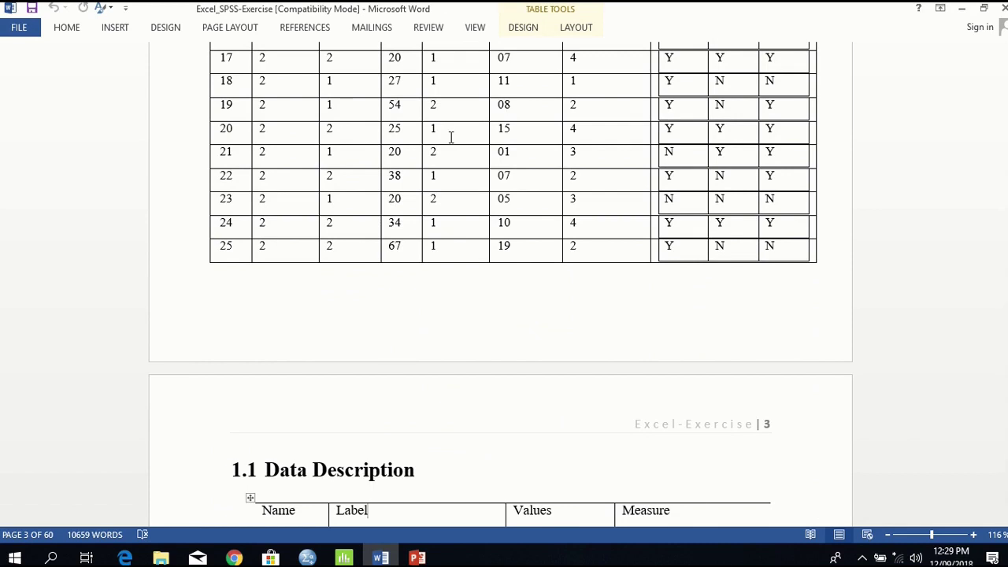
scroll(451, 138, down, 4)
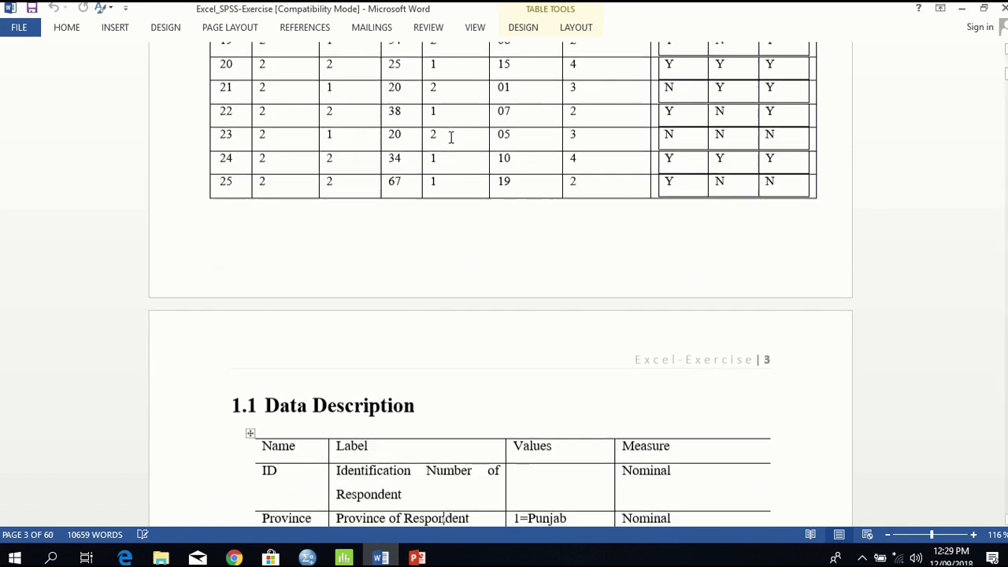
scroll(451, 138, down, 1)
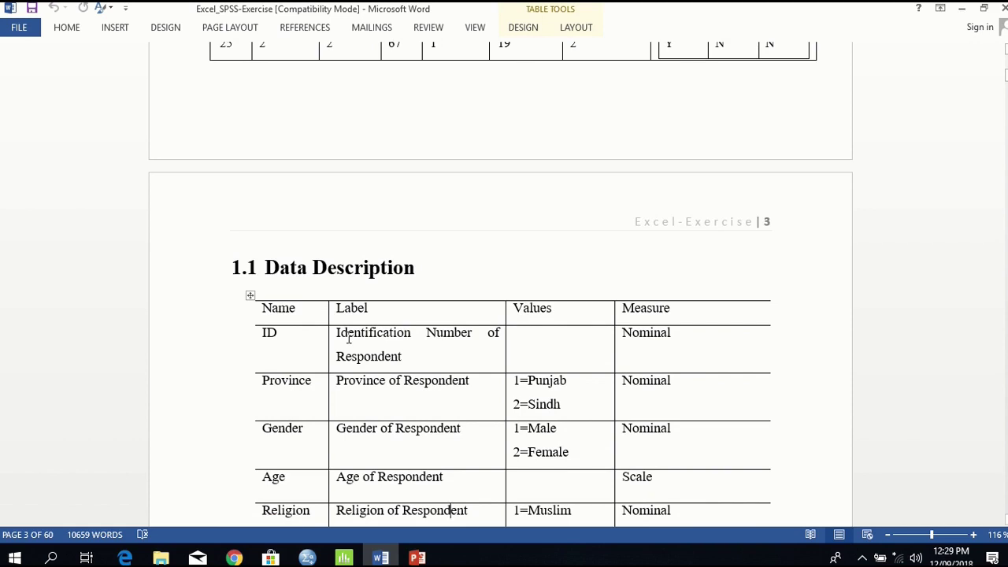
Read the Data Description table's labels, values and measures for the variables from ID down to Fac
click(539, 345)
click(674, 343)
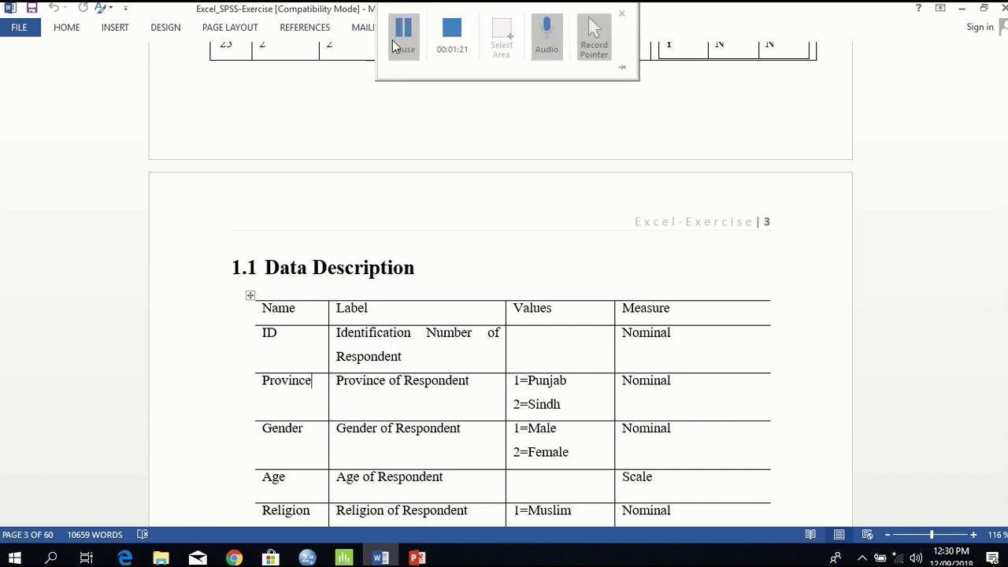
click(404, 28)
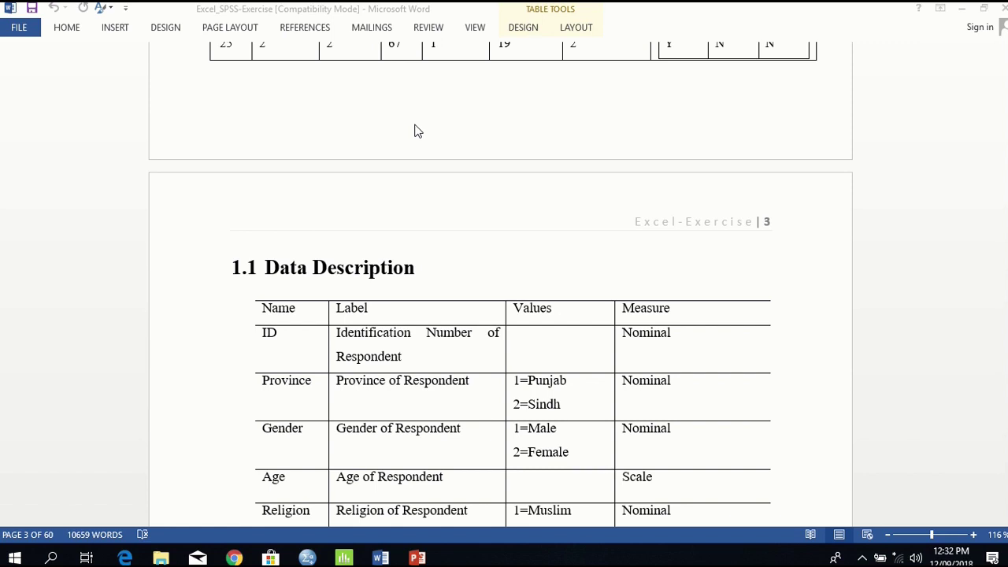
click(565, 332)
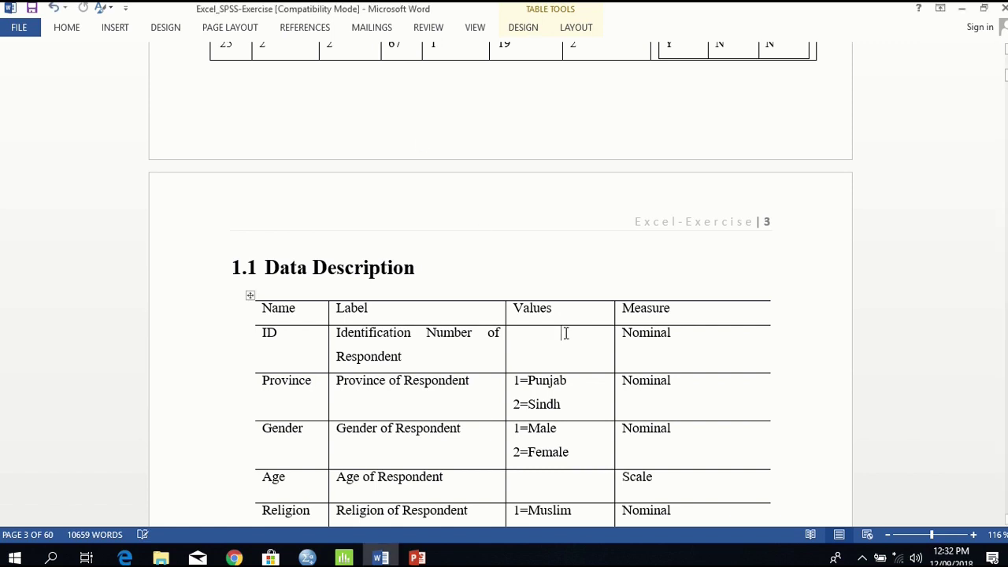
scroll(565, 333, down, 5)
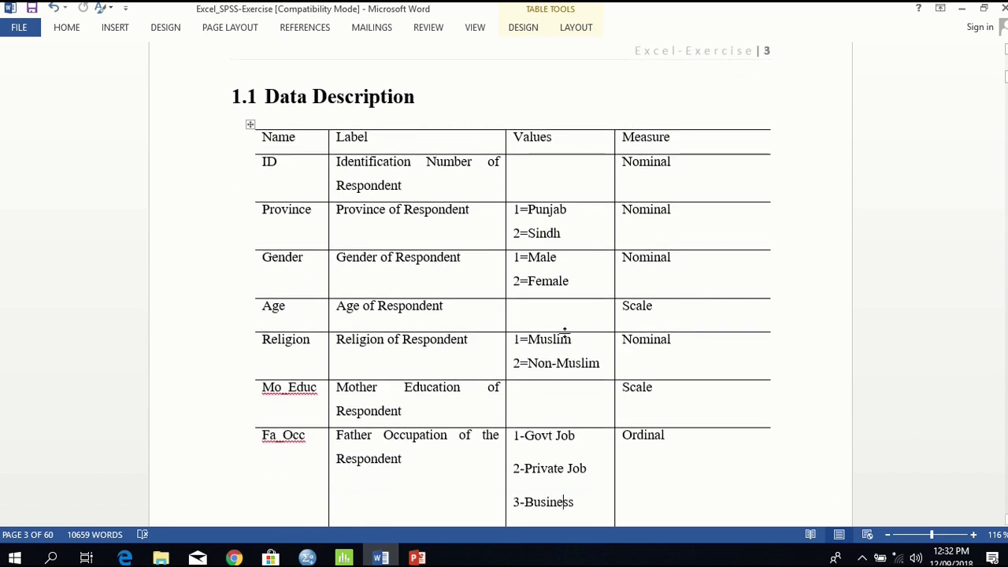
scroll(565, 333, down, 2)
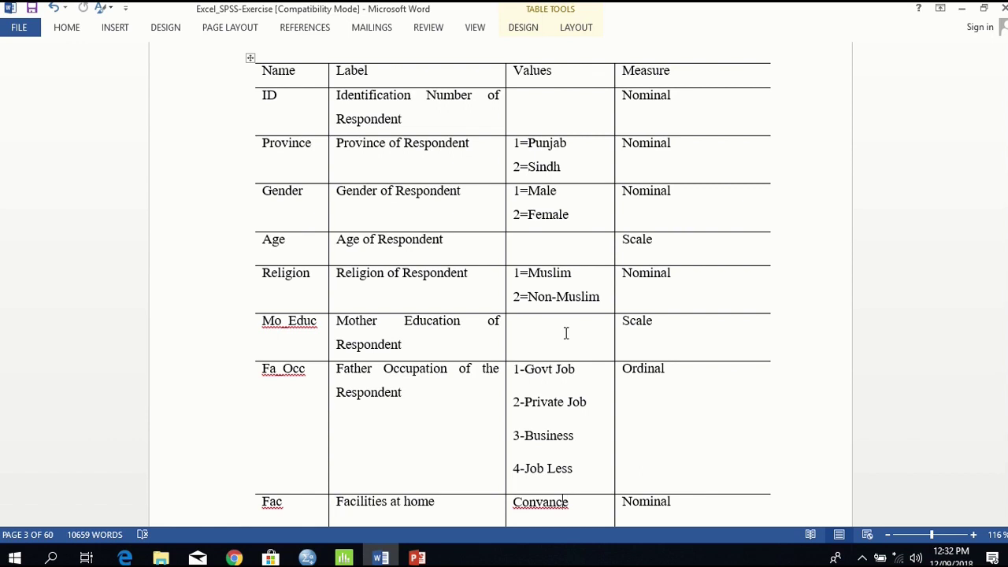
Replace the measure of the Fa_Occ variable with Nominal in the Data Description table
click(666, 374)
key(BackSpace)
key(BackSpace)
key(BackSpace)
key(BackSpace)
key(BackSpace)
key(BackSpace)
key(BackSpace)
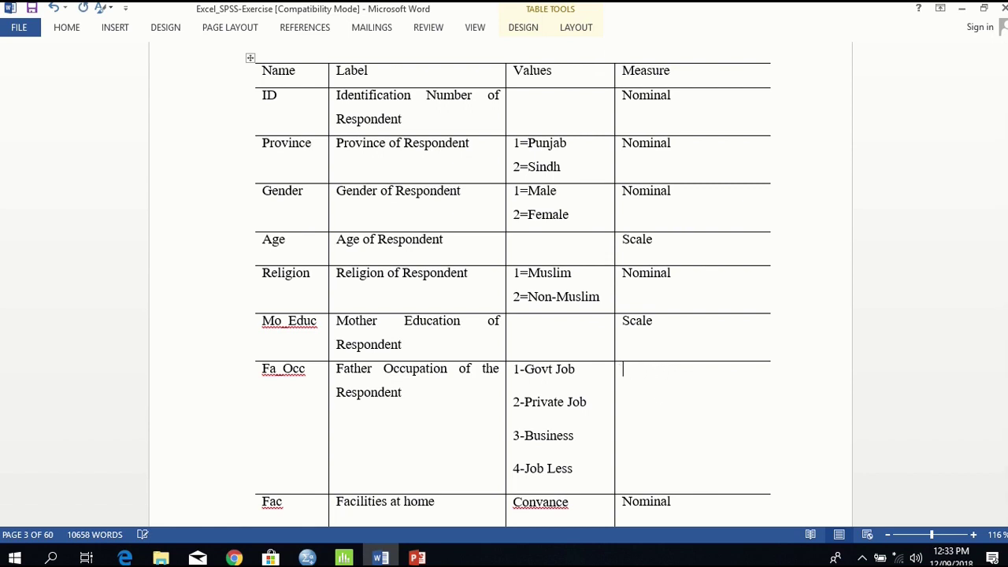
text(Nominal)
key(Down)
key(Down)
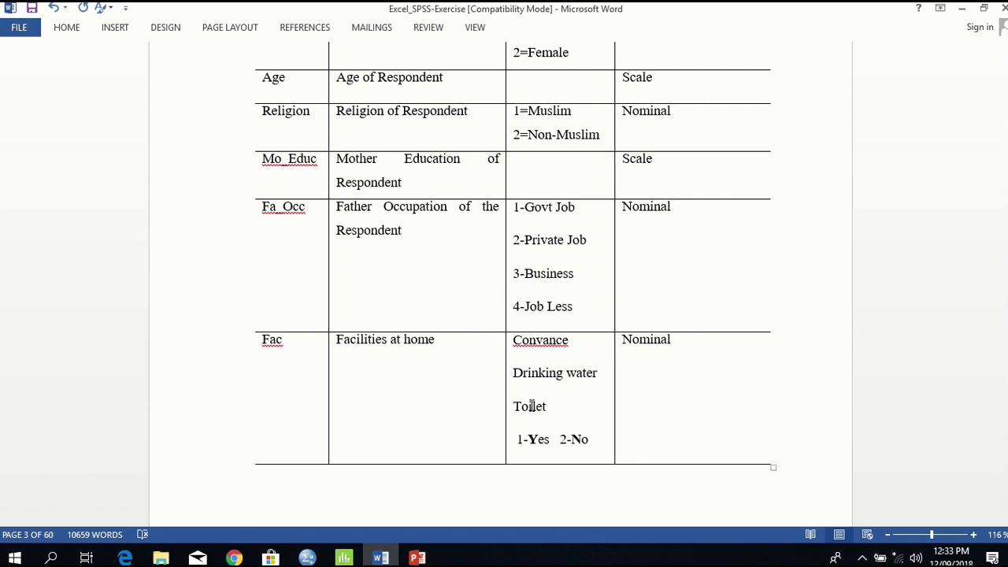
Return to the start of the exercise data table, switch to SPSS-Exercise.sav in SPSS Statistics and maximize its window
scroll(532, 406, up, 10)
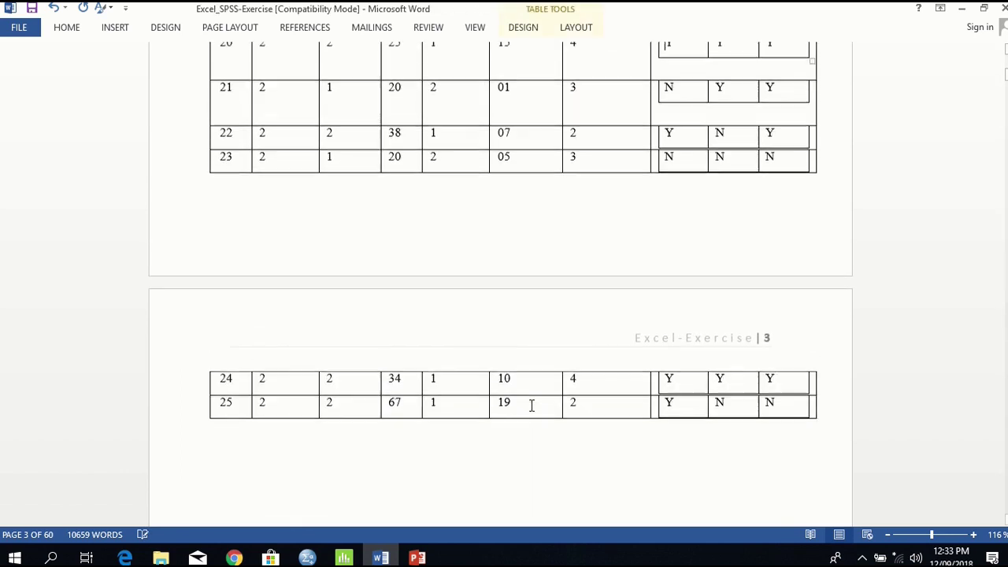
scroll(532, 406, up, 5)
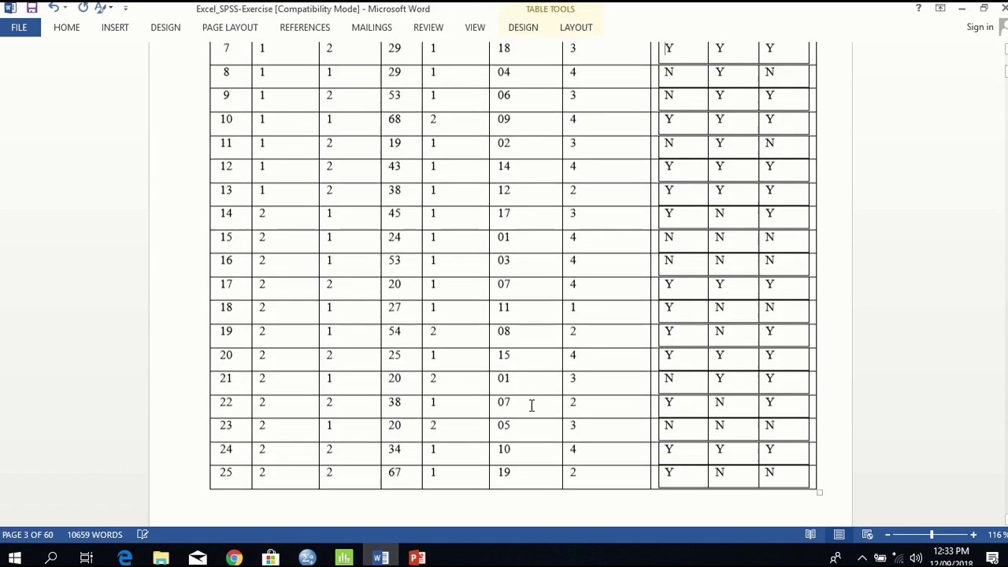
scroll(532, 405, up, 5)
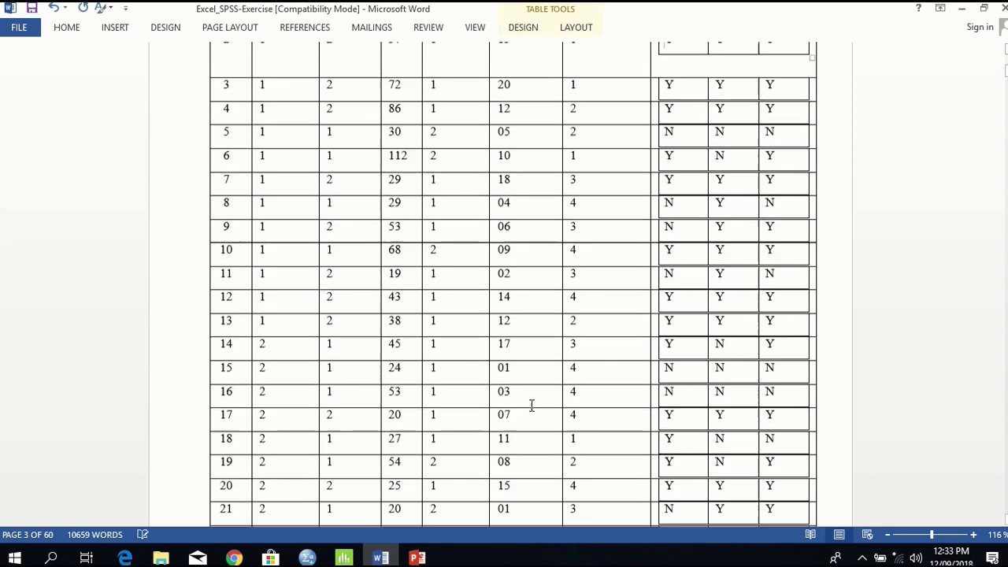
scroll(532, 405, up, 5)
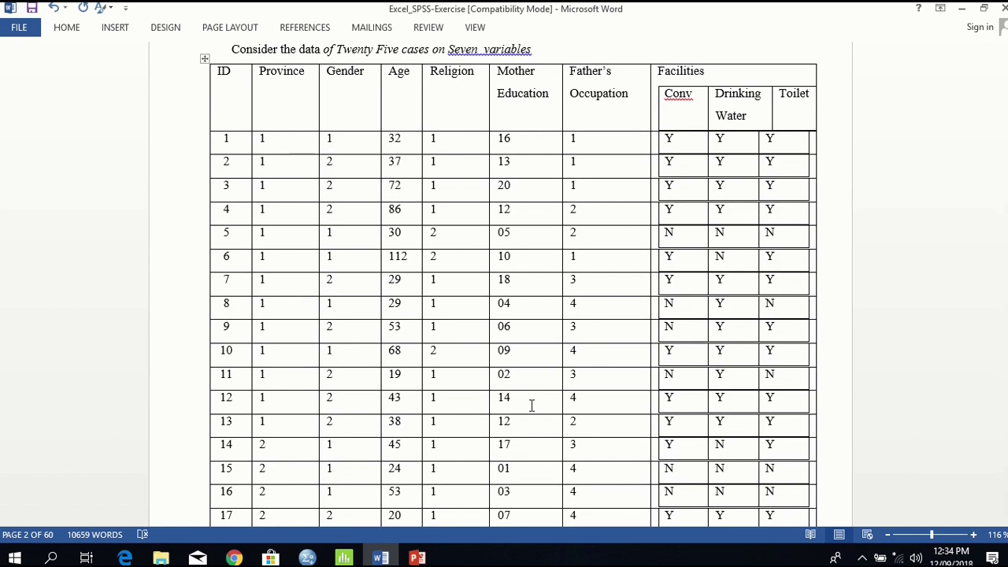
mouse_move(305, 557)
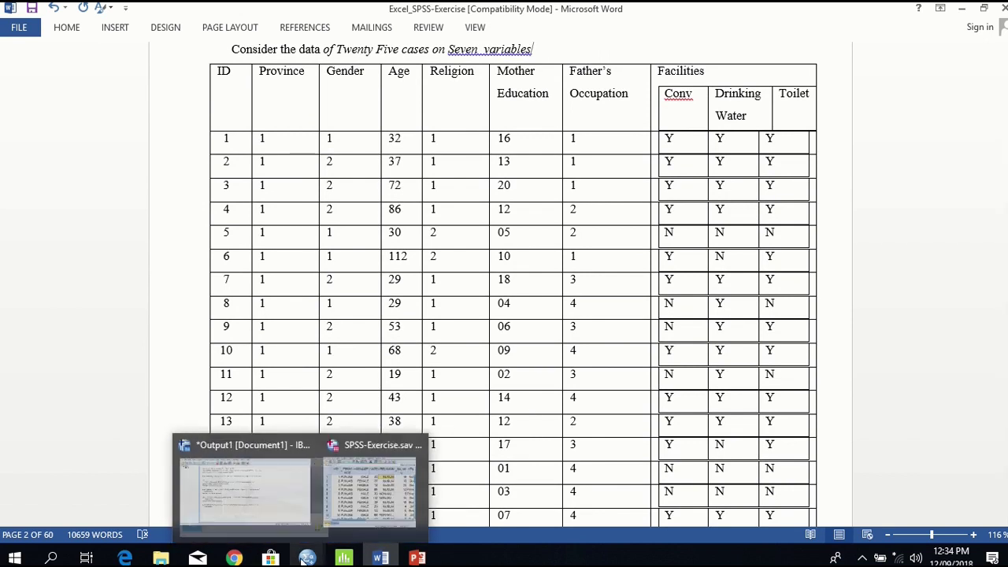
click(370, 511)
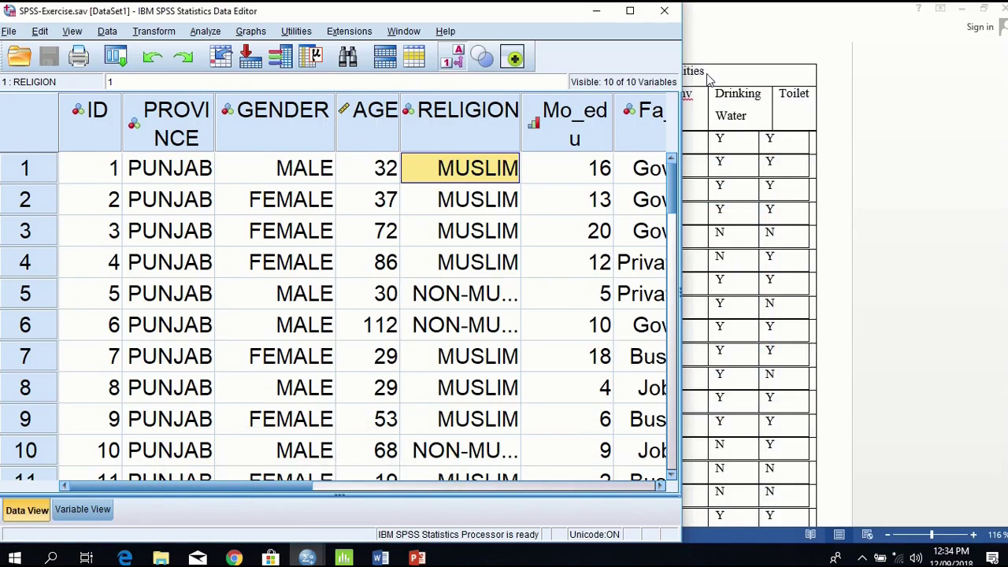
click(630, 11)
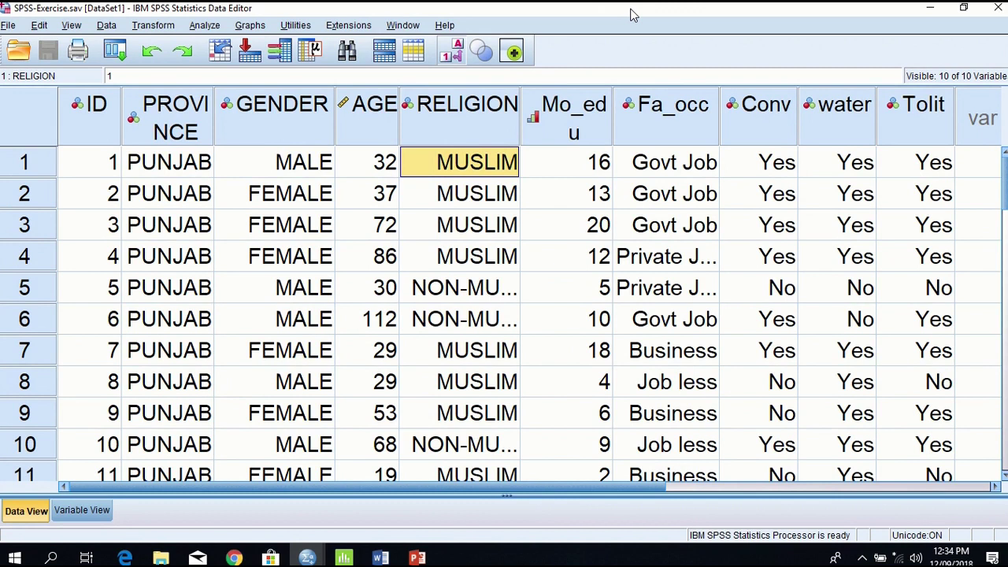
Show the variable definitions and examine the variable names from ID through the three facility variables Conv, water and Tolit
click(81, 510)
click(86, 465)
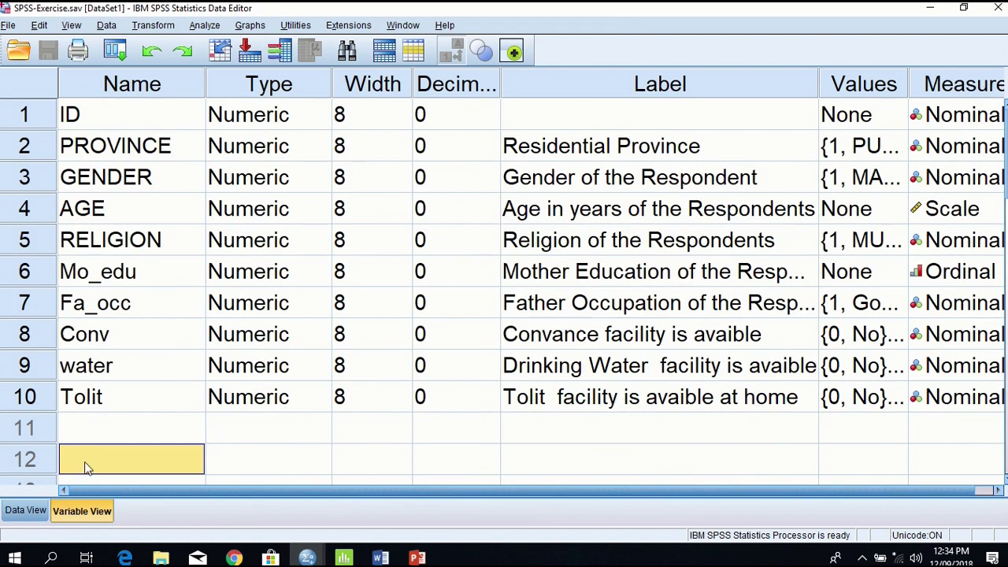
drag(84, 462, 114, 304)
click(113, 304)
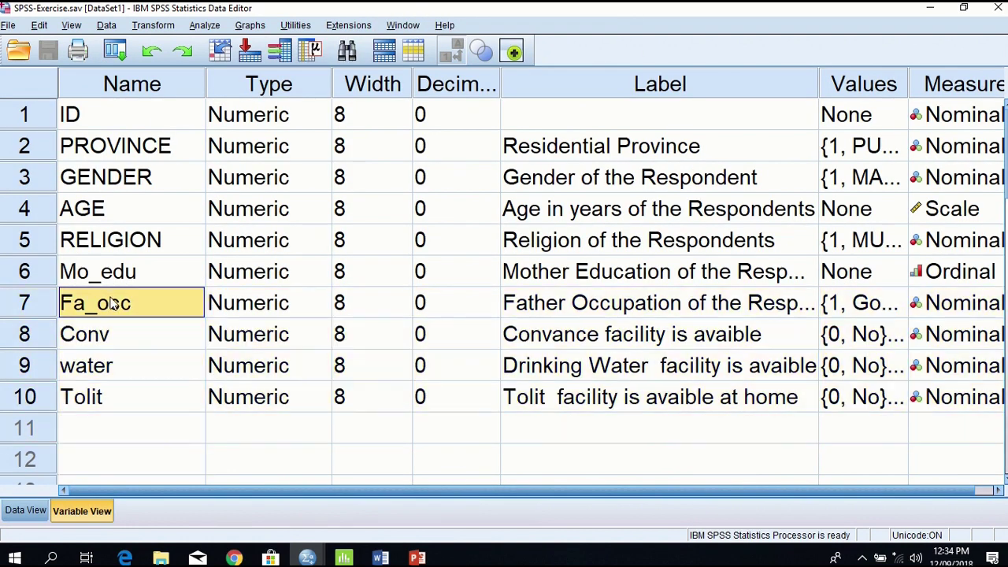
click(135, 110)
click(137, 146)
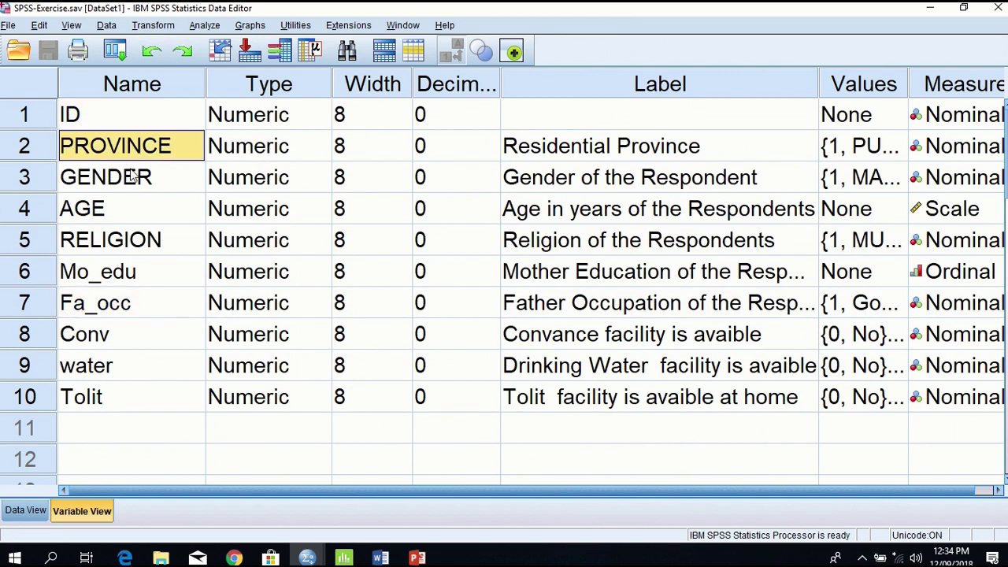
click(133, 177)
click(130, 209)
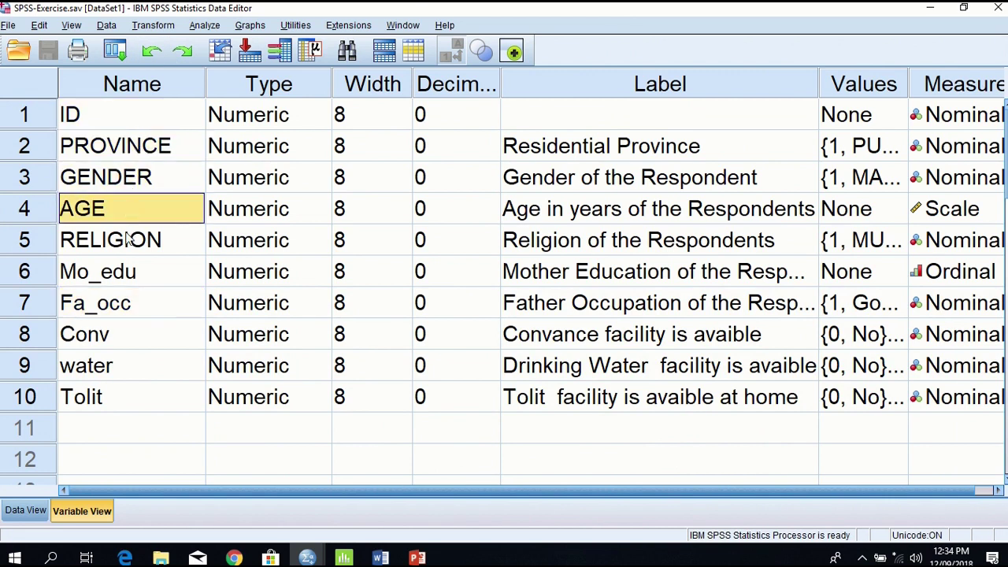
click(129, 239)
click(126, 276)
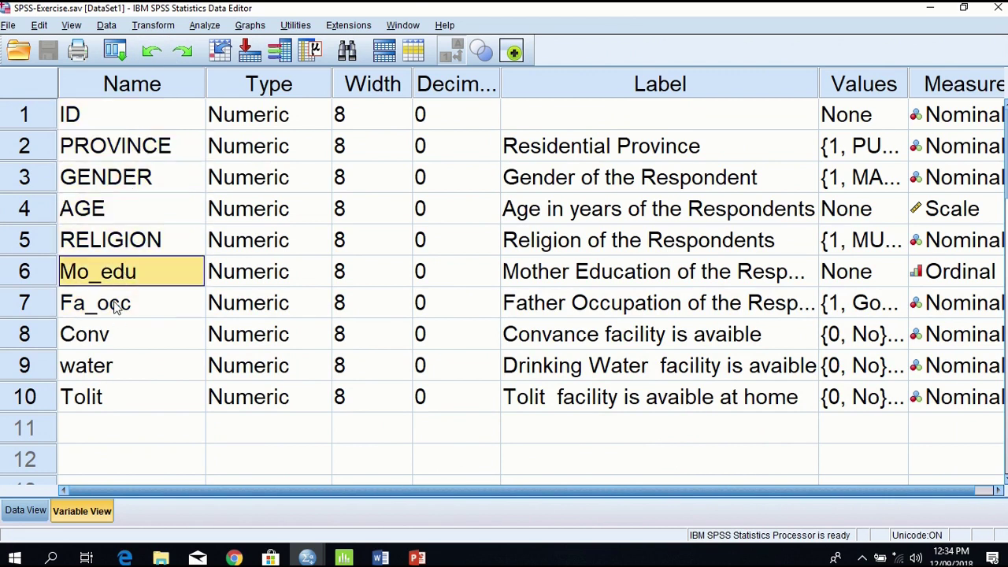
click(117, 306)
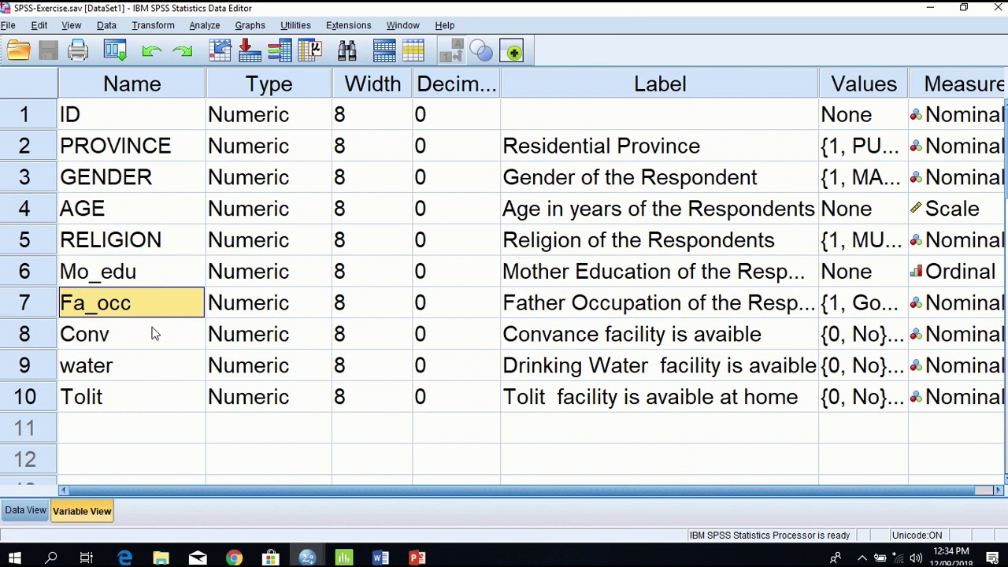
drag(154, 334, 157, 398)
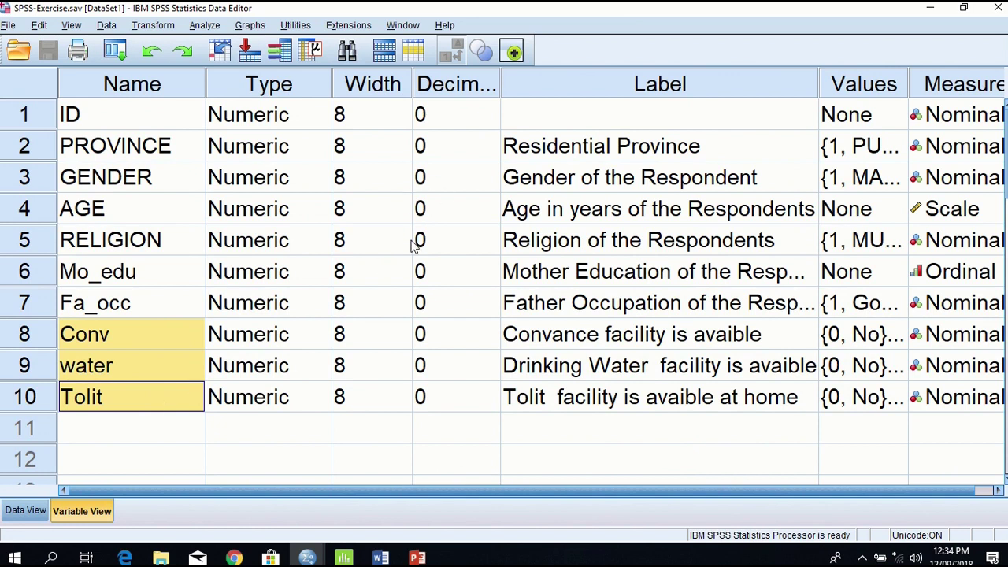
Examine the labels of PROVINCE, GENDER and AGE and bring the whole Measure column into view
click(691, 149)
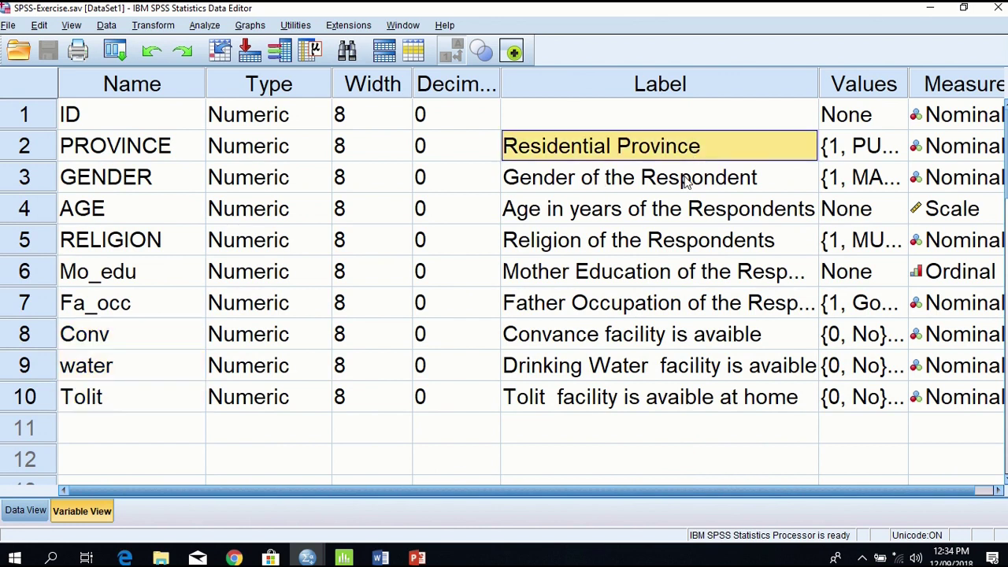
click(684, 180)
click(678, 215)
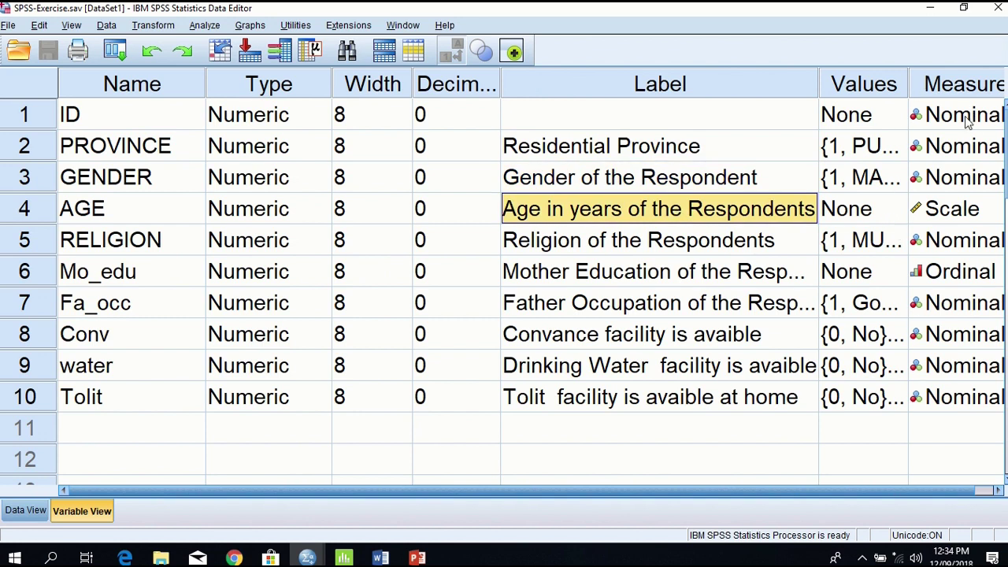
click(998, 496)
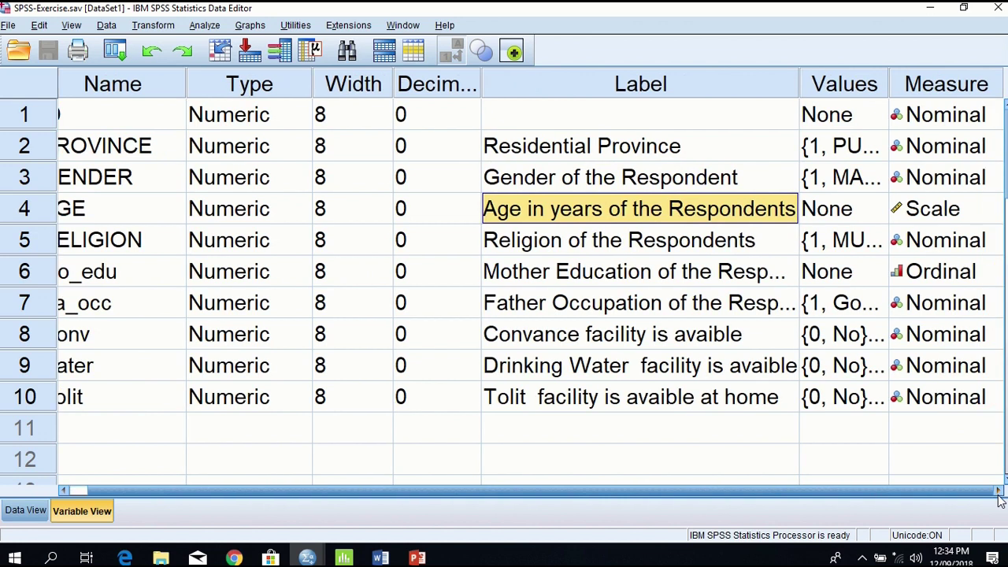
Show the data records and look through all cases down to case 25
click(22, 511)
click(317, 262)
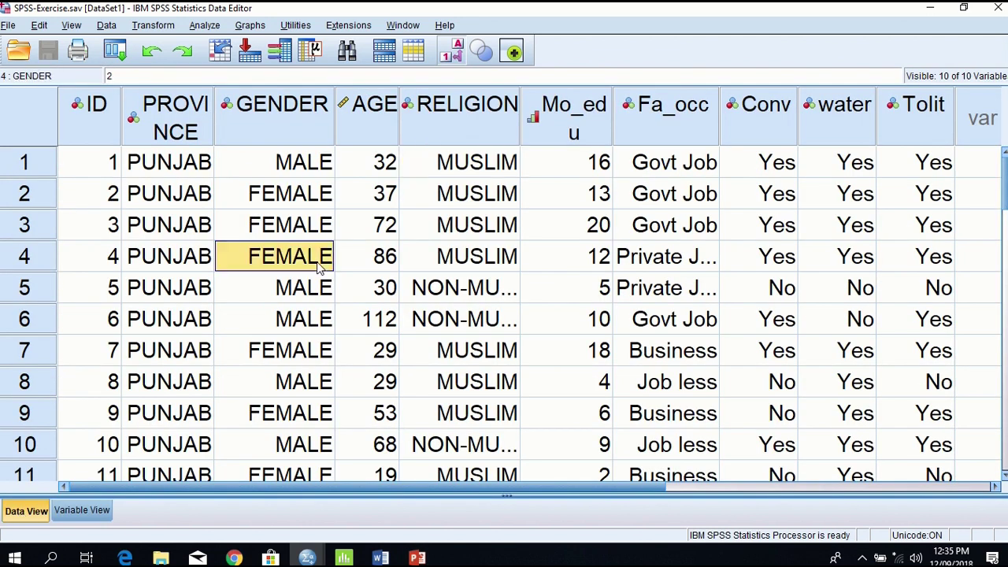
key(Down)
key(Down)
key(Down)
key(Down)
key(Down)
key(Down)
key(Down)
key(Down)
key(Down)
key(Down)
key(Down)
key(Down)
key(Down)
key(Down)
key(Down)
key(Down)
key(Down)
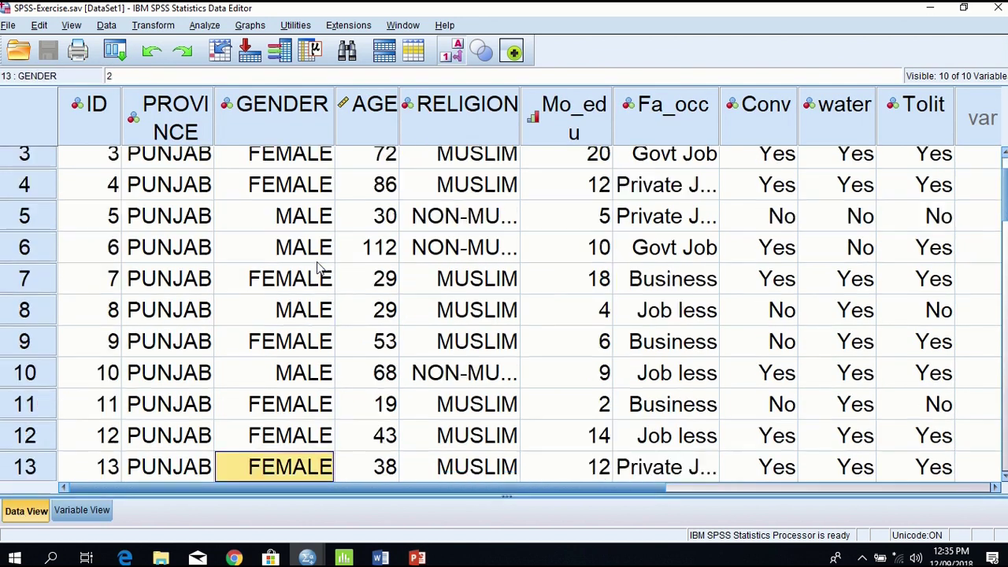
key(Down)
key(Down)
key(Down)
key(Down)
key(Down)
key(Down)
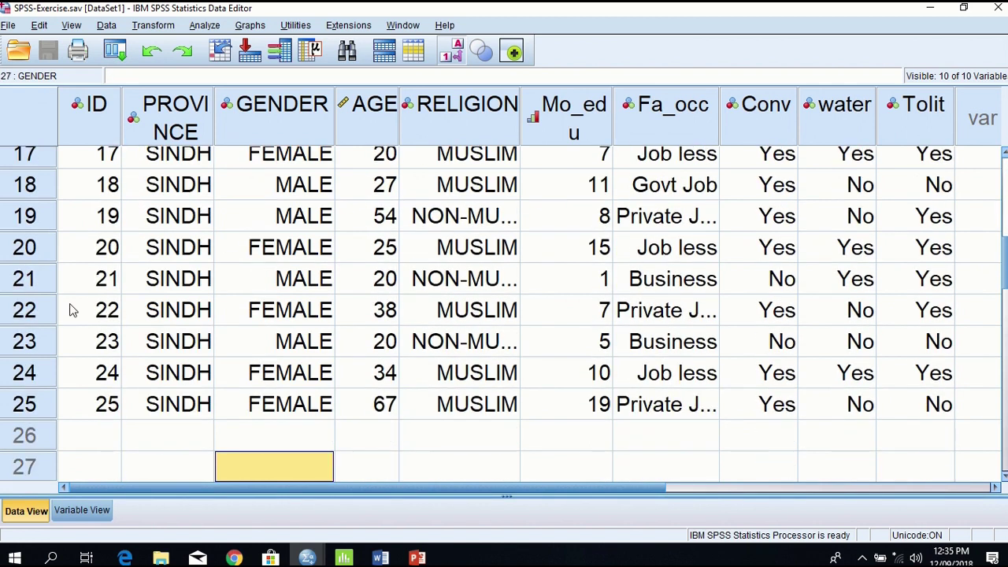
click(26, 403)
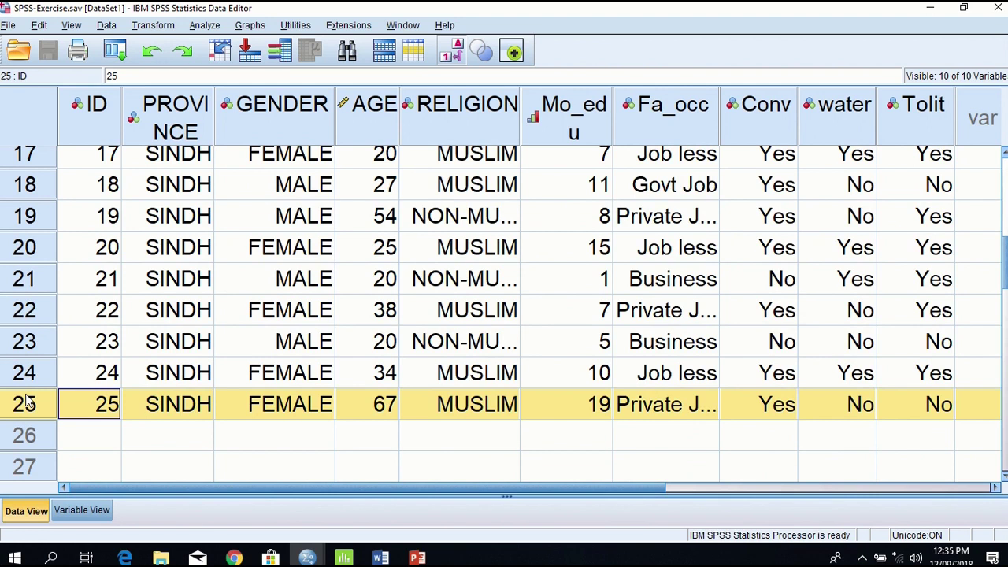
Display the numeric codes instead of the value labels and go back to the first case
click(451, 52)
key(Up)
key(Up)
key(Up)
key(Up)
key(Up)
key(Up)
key(Up)
key(Up)
key(Up)
key(Up)
key(Up)
key(Up)
key(Up)
key(Up)
key(Up)
key(Up)
key(Up)
key(Up)
key(Up)
key(Up)
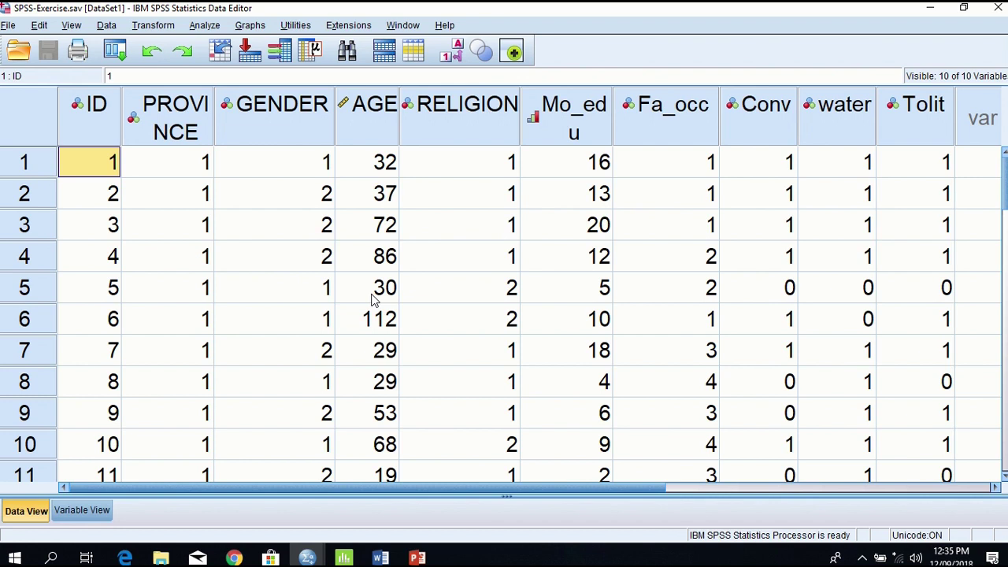
Compare value labels with numeric codes by toggling the display, leaving the value labels shown
mouse_move(549, 120)
click(454, 60)
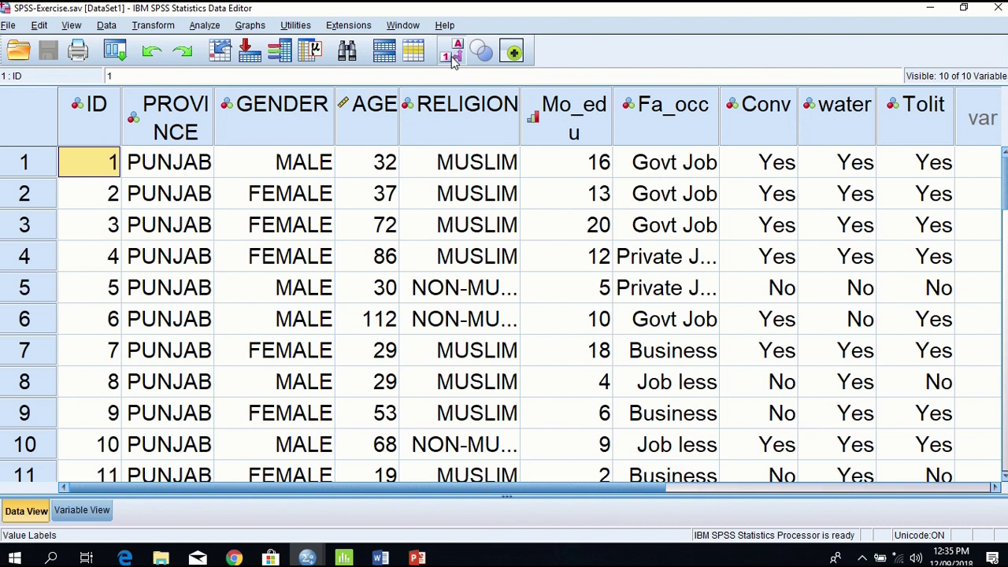
click(453, 60)
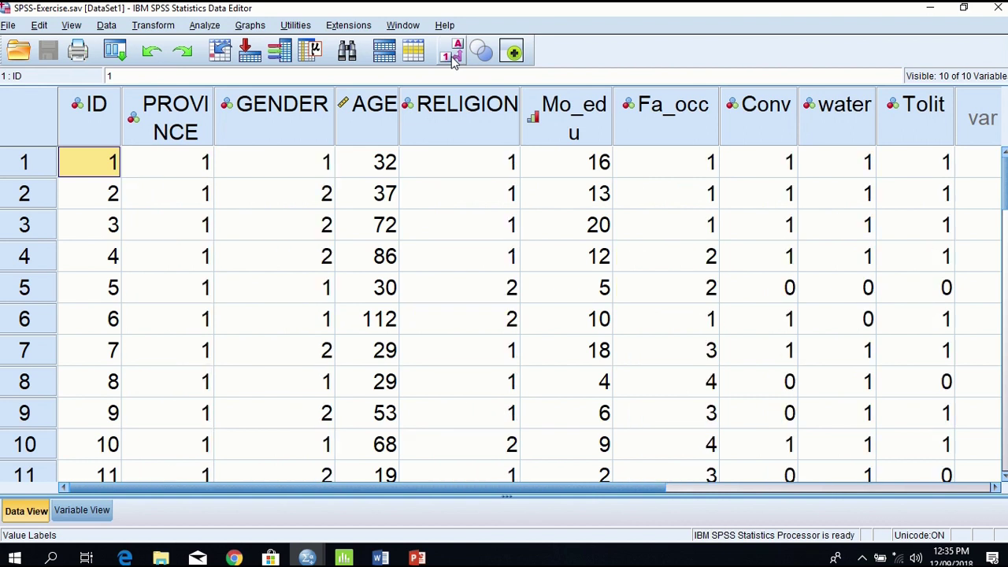
click(454, 59)
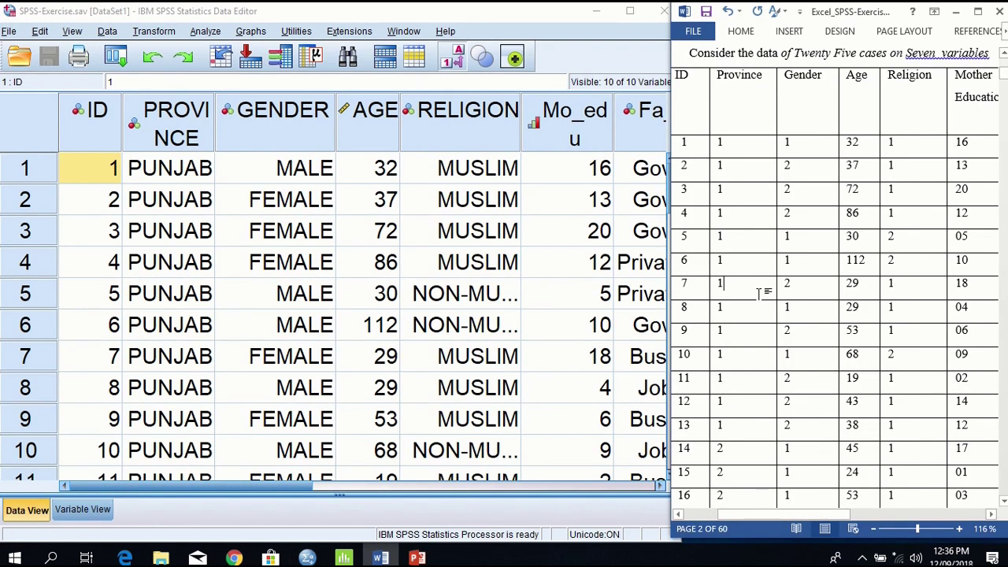
Switch to the Word exercise document, locate Example (1) on running frequencies, maximize the window and place the cursor before its instructions
click(760, 293)
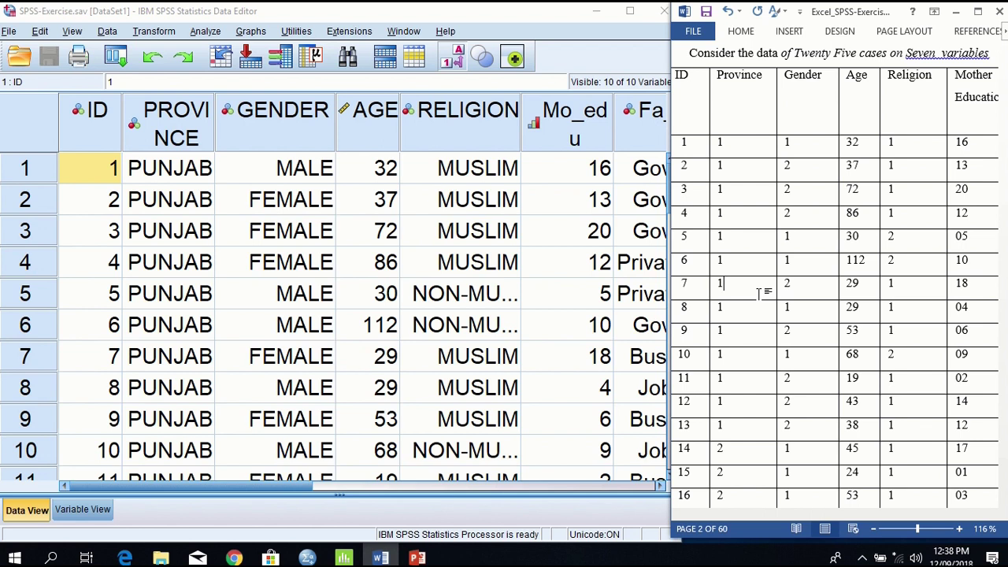
scroll(761, 293, down, 10)
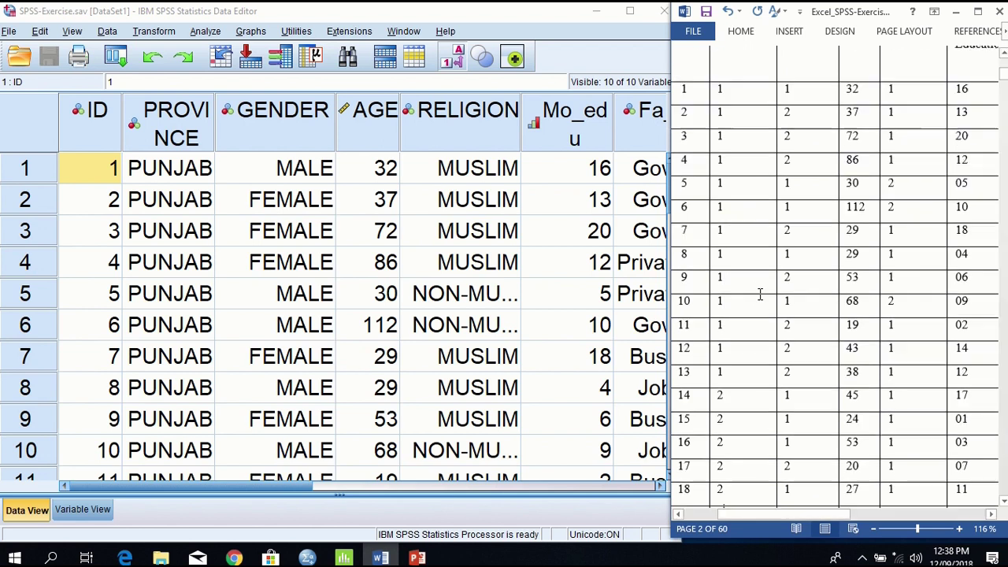
scroll(761, 293, down, 10)
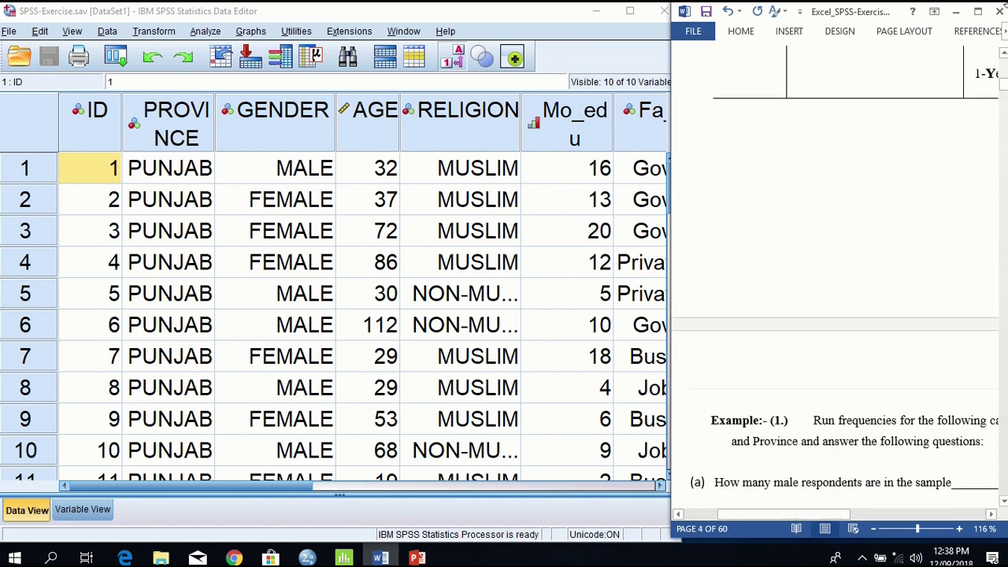
click(979, 12)
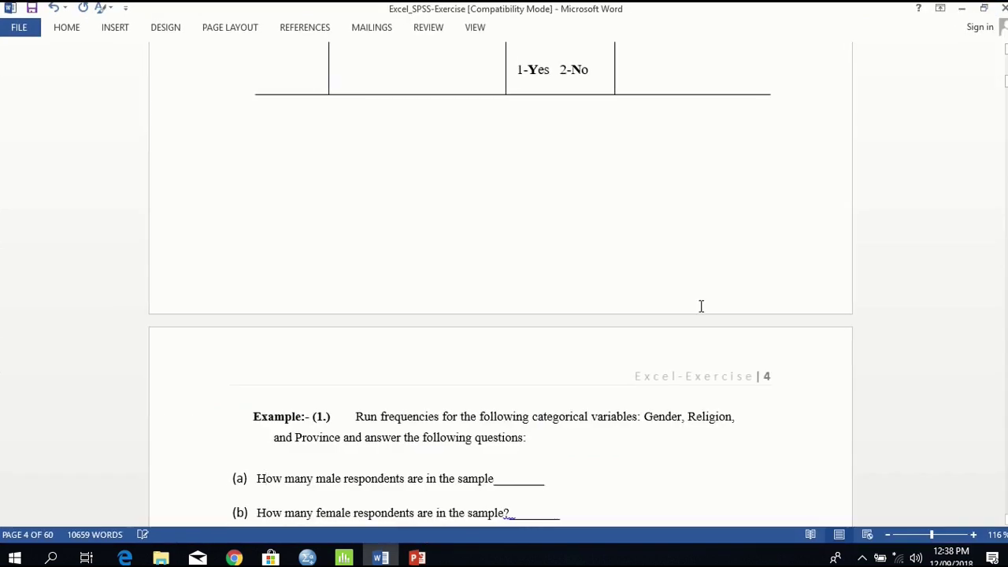
click(350, 417)
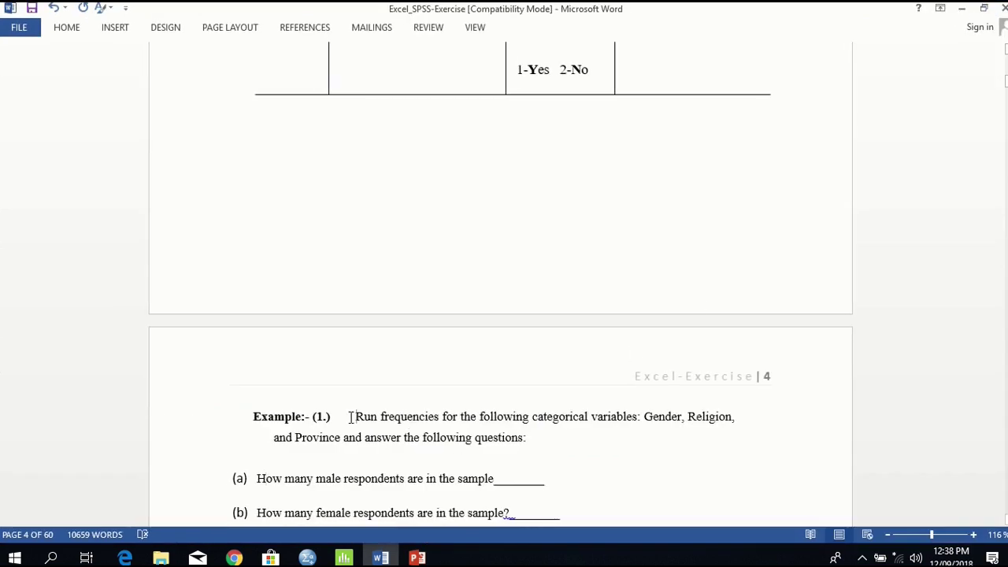